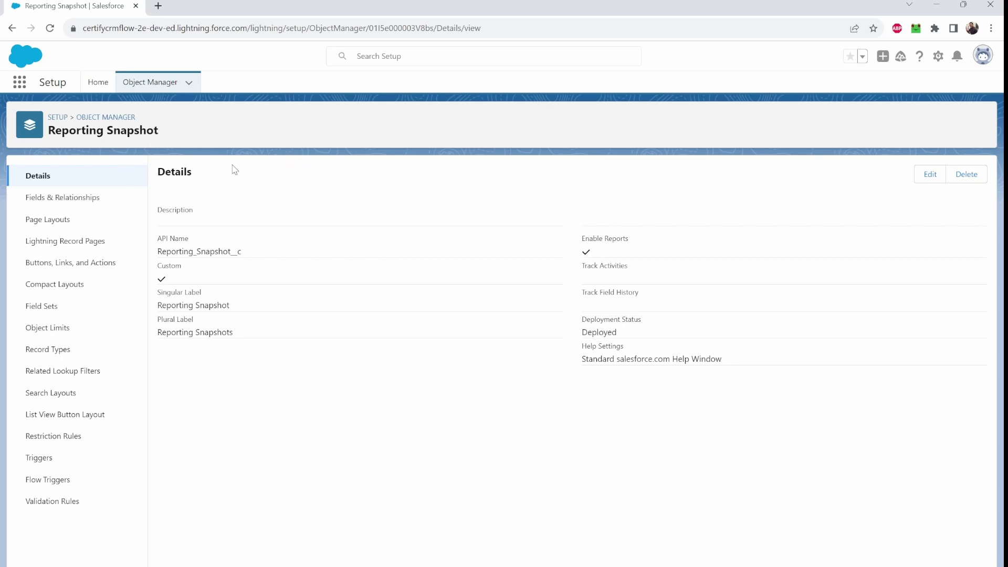
Step: Open the Reporting Snapshot object's Fields & Relationships list in Object Manager
click(103, 205)
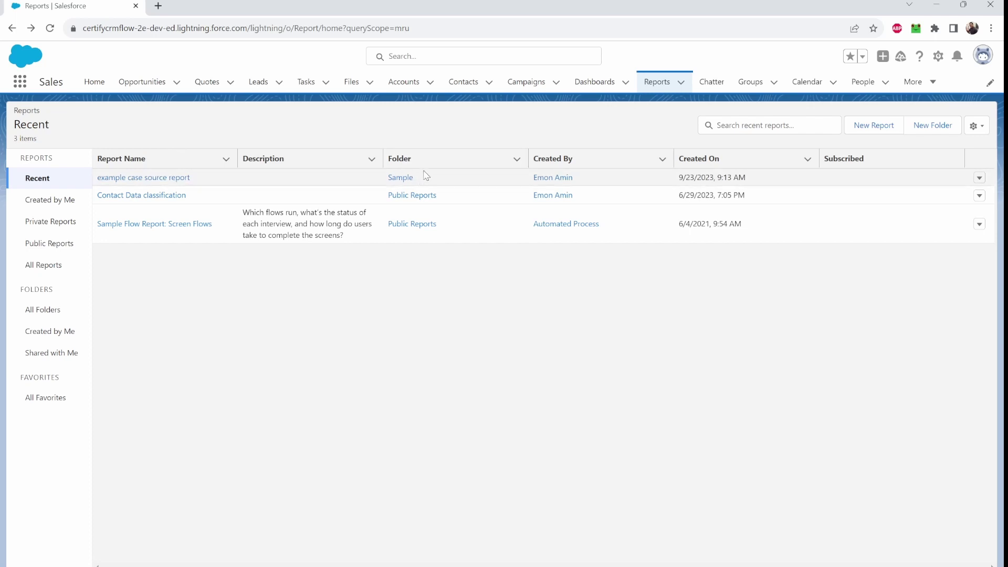
Step: Open the example case source report and look over its case record columns
click(164, 180)
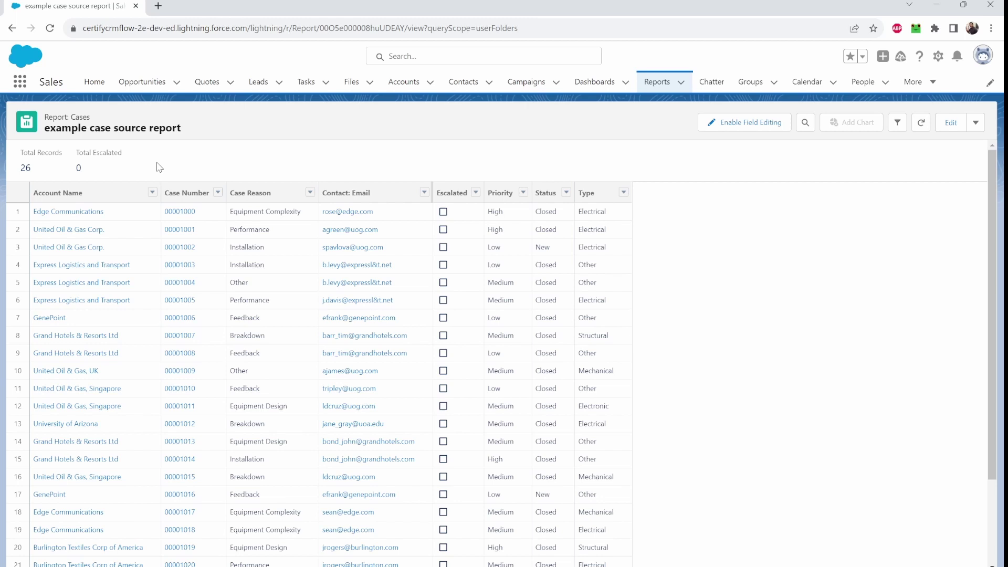
drag(94, 120, 69, 121)
click(96, 121)
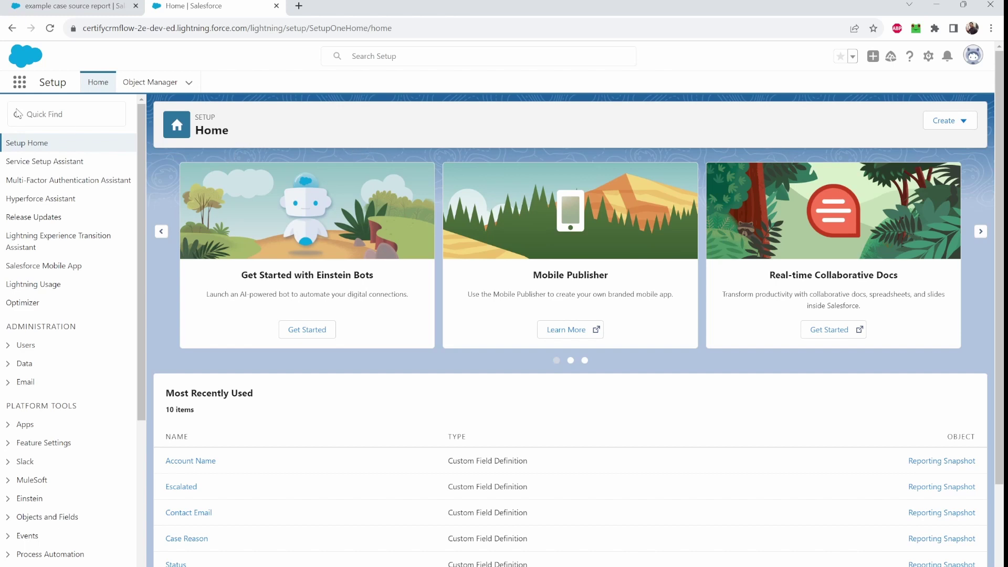
Step: Find Reporting Snapshots in Setup via Quick Find 'reporting' and start a New Reporting Snapshot
click(55, 114)
text(reporting)
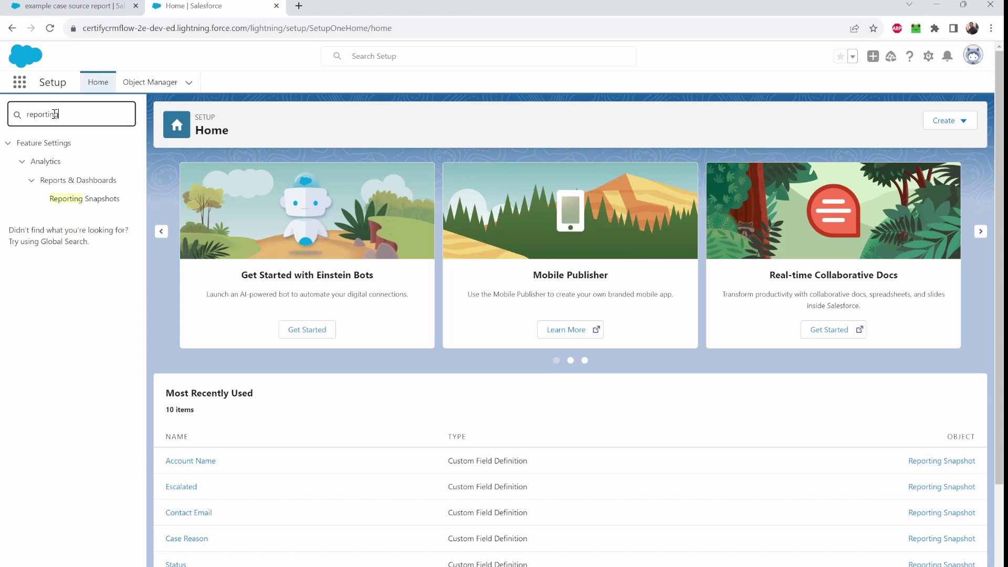
click(67, 200)
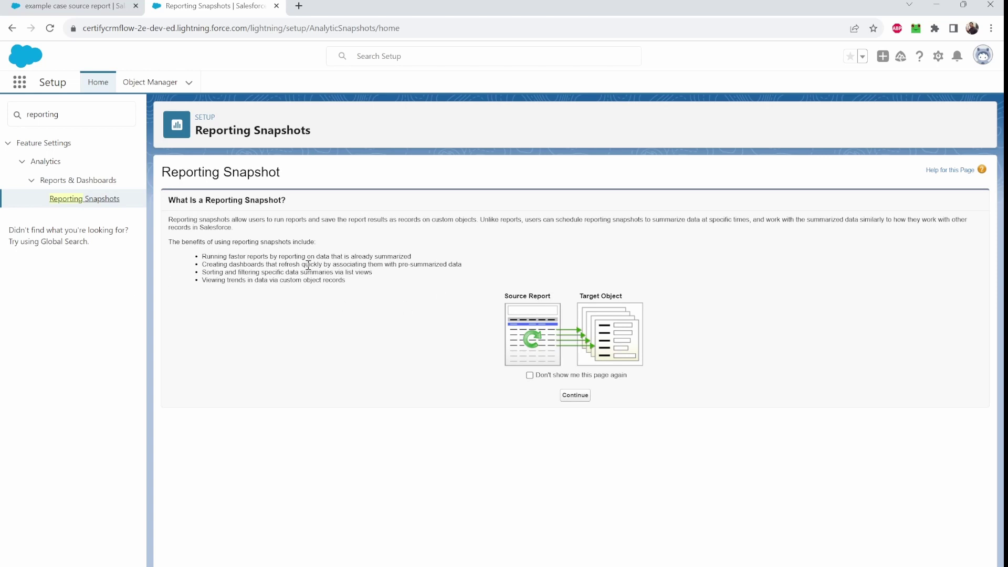
click(582, 397)
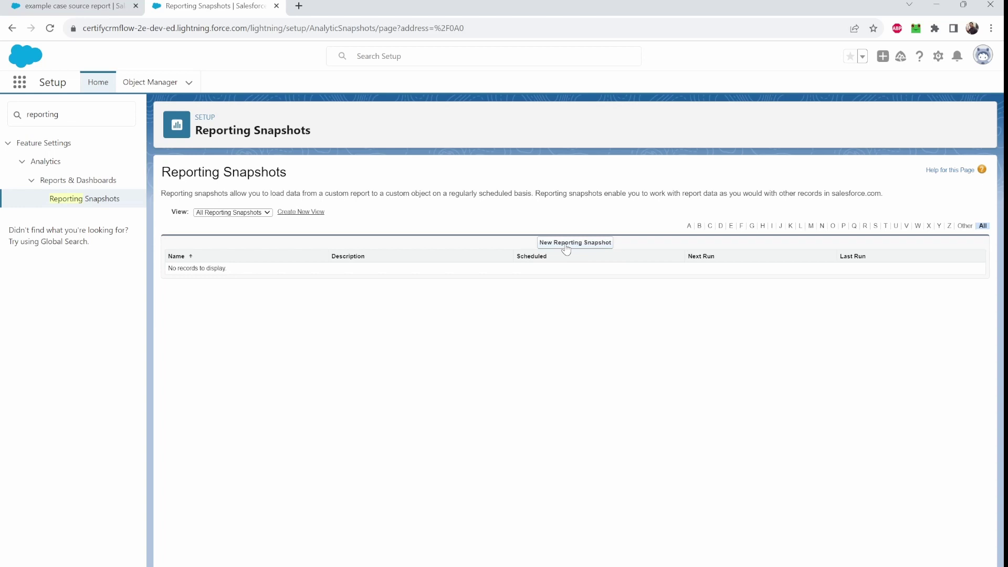
click(566, 245)
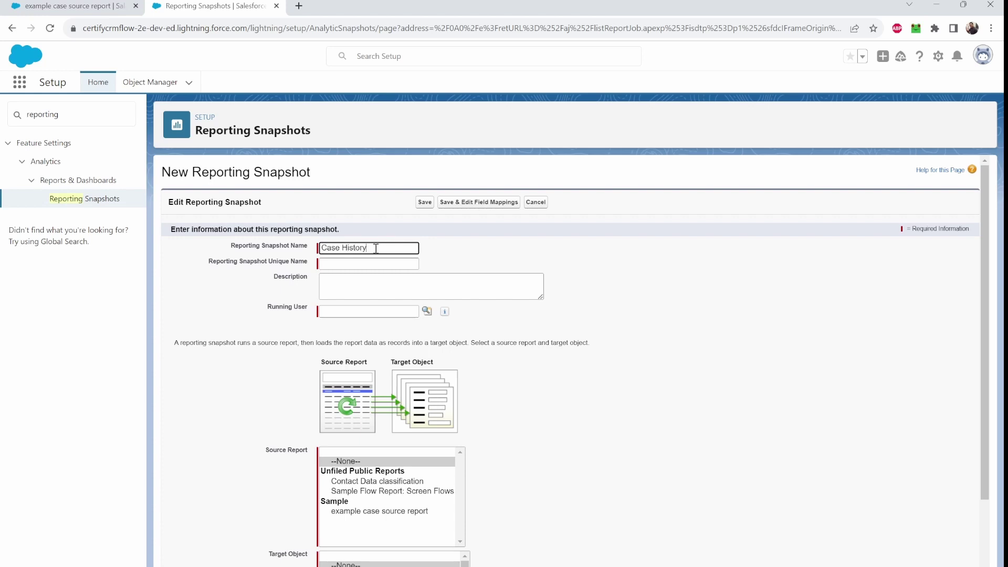
Step: Auto-fill the unique name, pick a running user, and set example case source report as source and Reporting Snapshot as target
key(Tab)
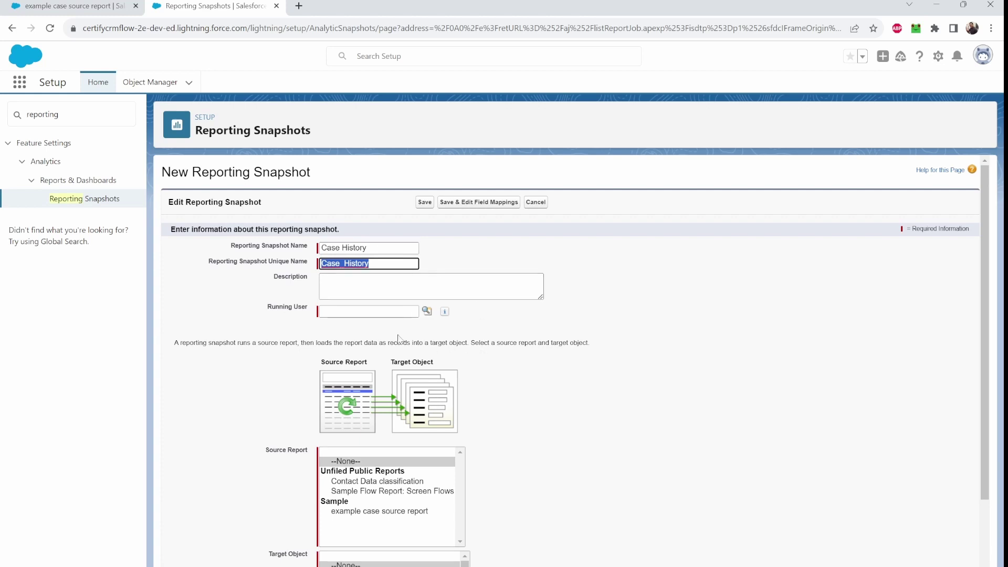
click(427, 312)
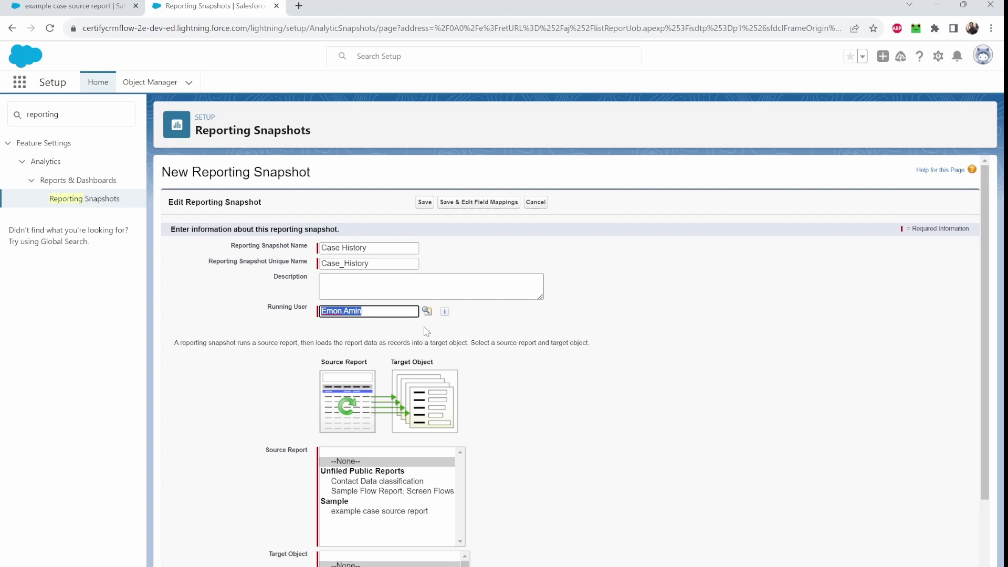
scroll(426, 332, down, 1)
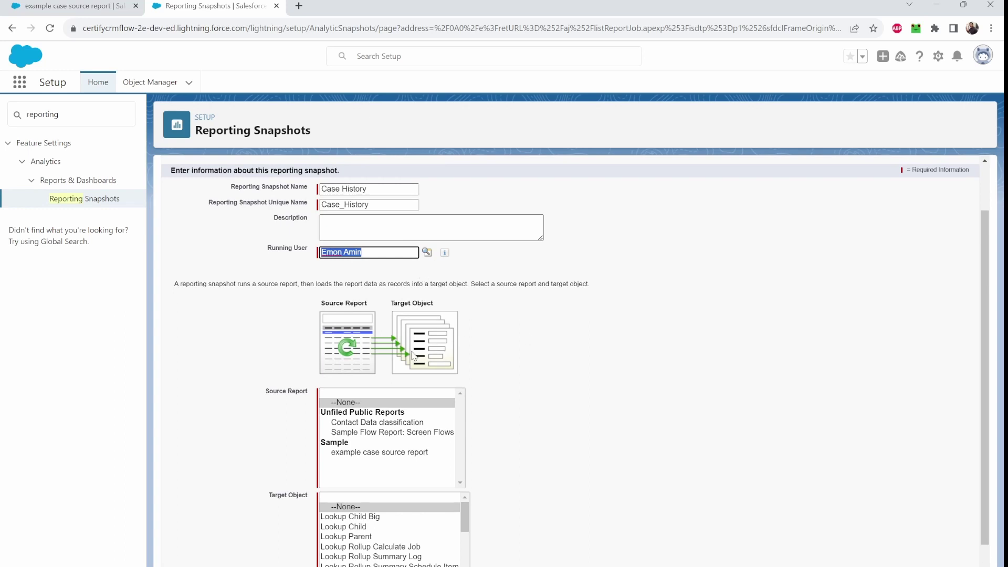
scroll(512, 385, down, 1)
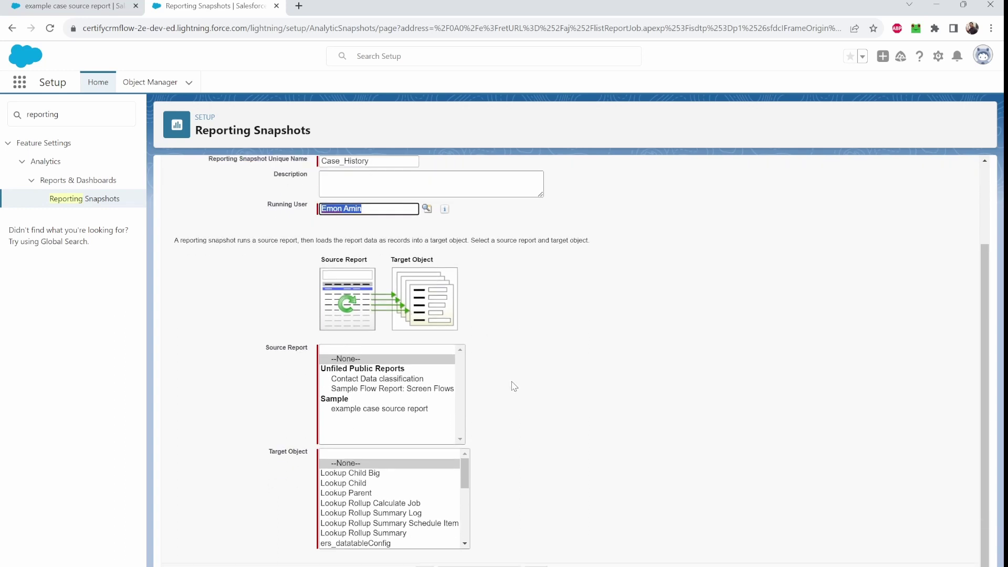
click(373, 412)
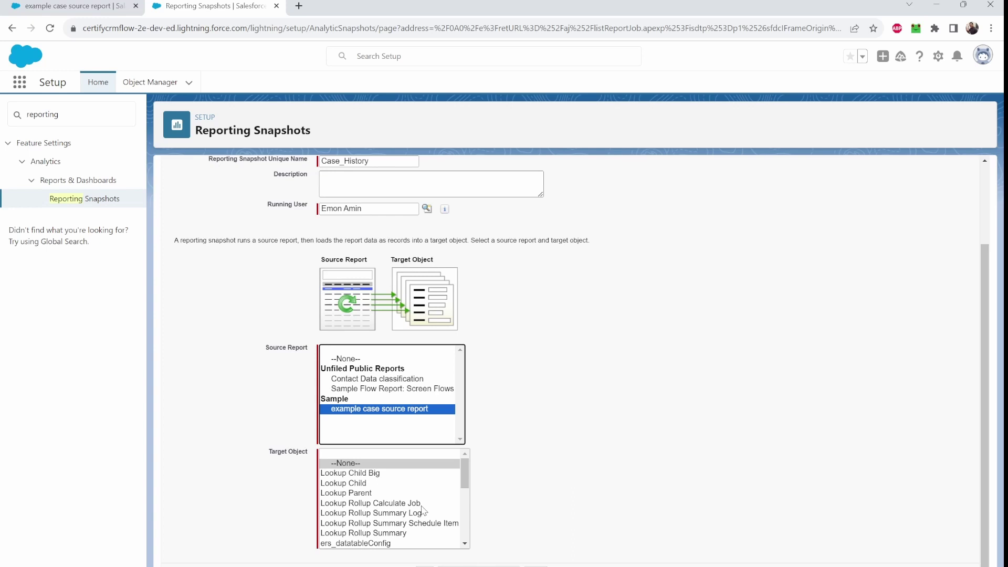
scroll(423, 510, down, 10)
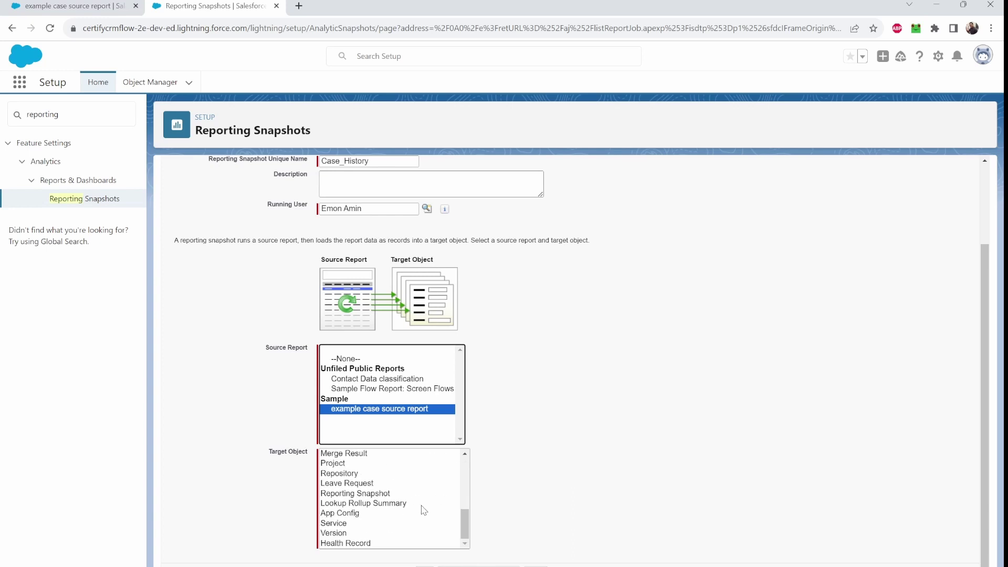
click(362, 494)
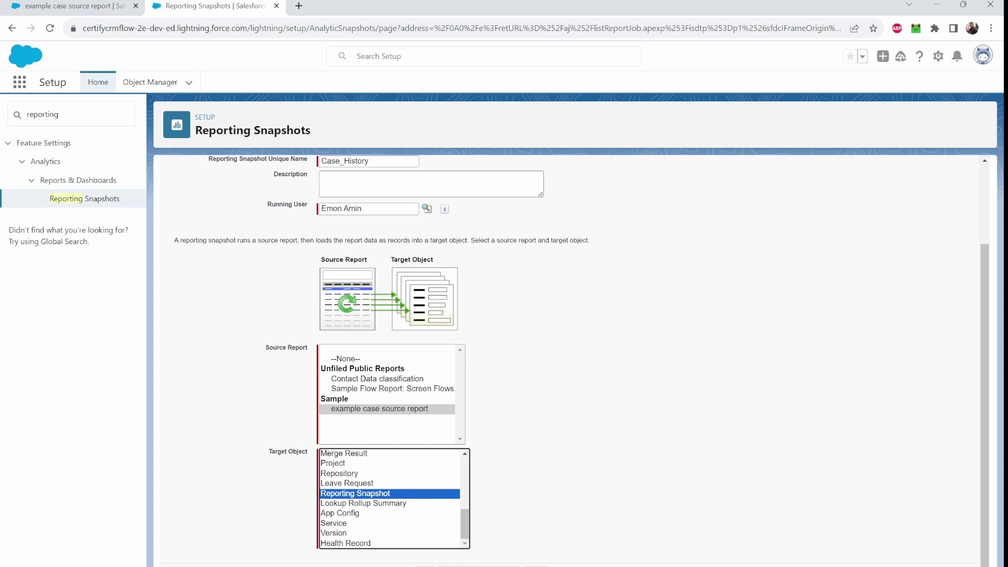
key(Tab)
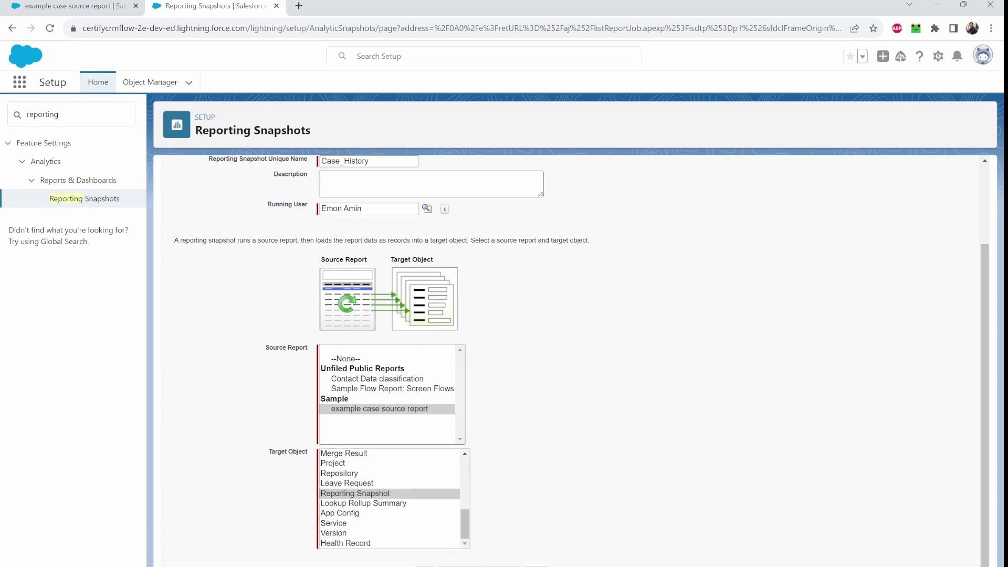
Step: Save the snapshot and map source columns such as Type to the matching Reporting Snapshot fields
key(Return)
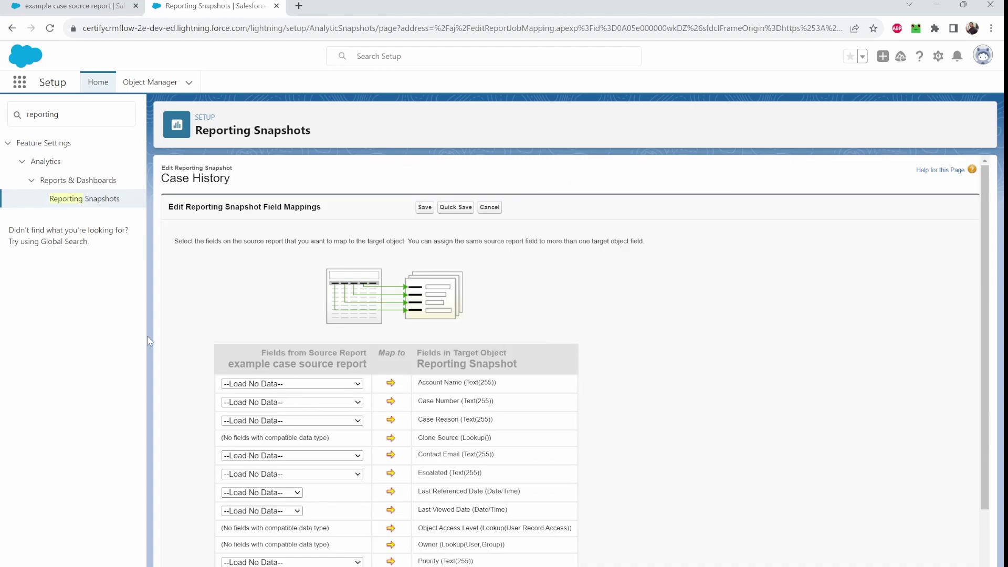
scroll(274, 310, down, 1)
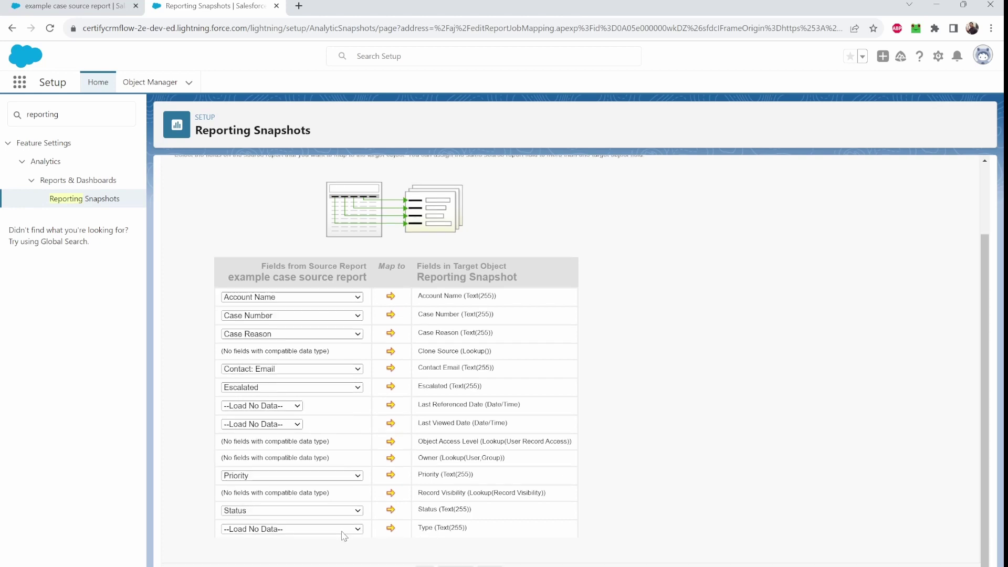
click(280, 457)
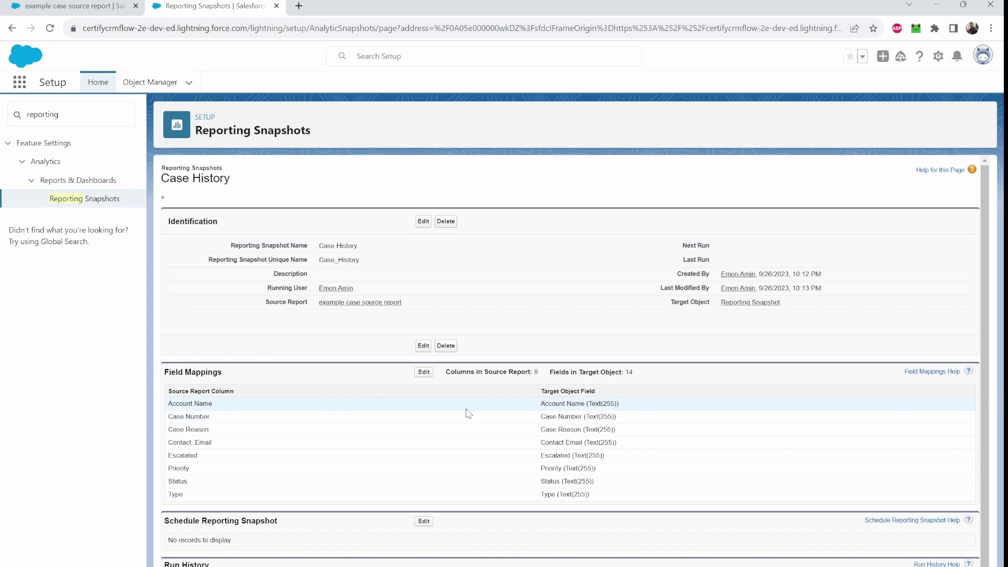
Step: Save the Case History field mappings and open its Schedule Reporting Snapshot settings
scroll(450, 474, down, 1)
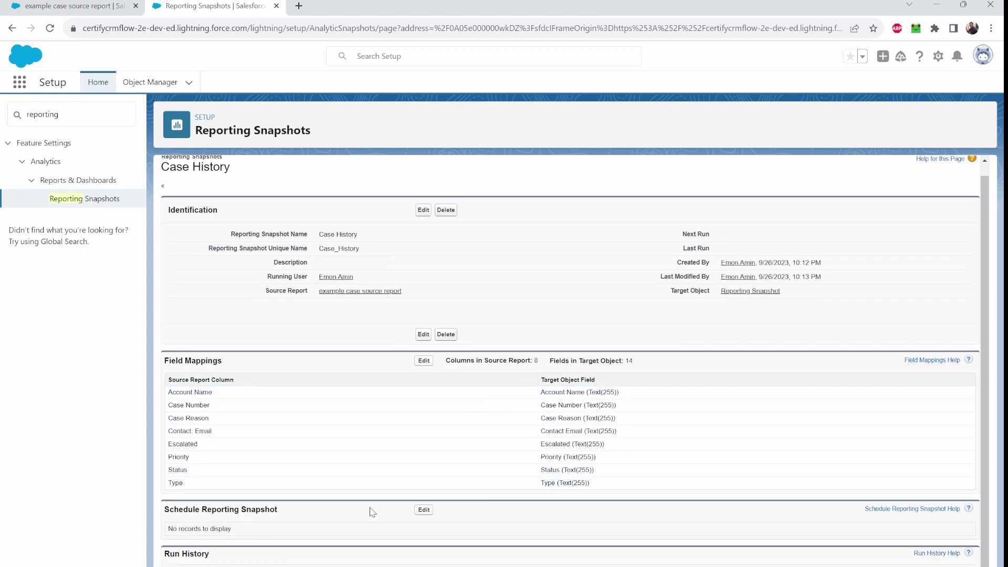
click(424, 511)
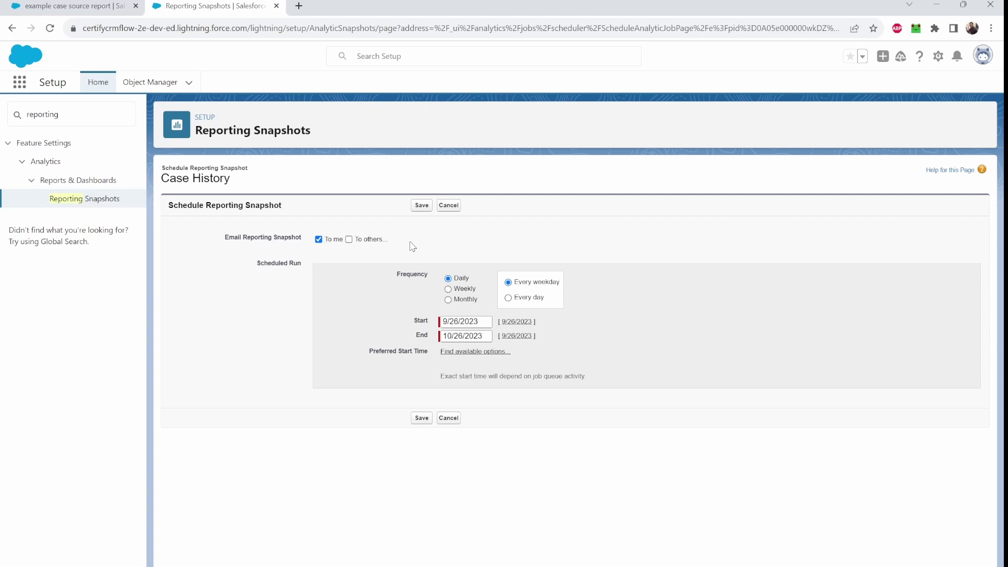
Step: Schedule Case History weekly on Mondays only at 1:00 AM, from 9/26/2023 to 10/26/2023
click(482, 290)
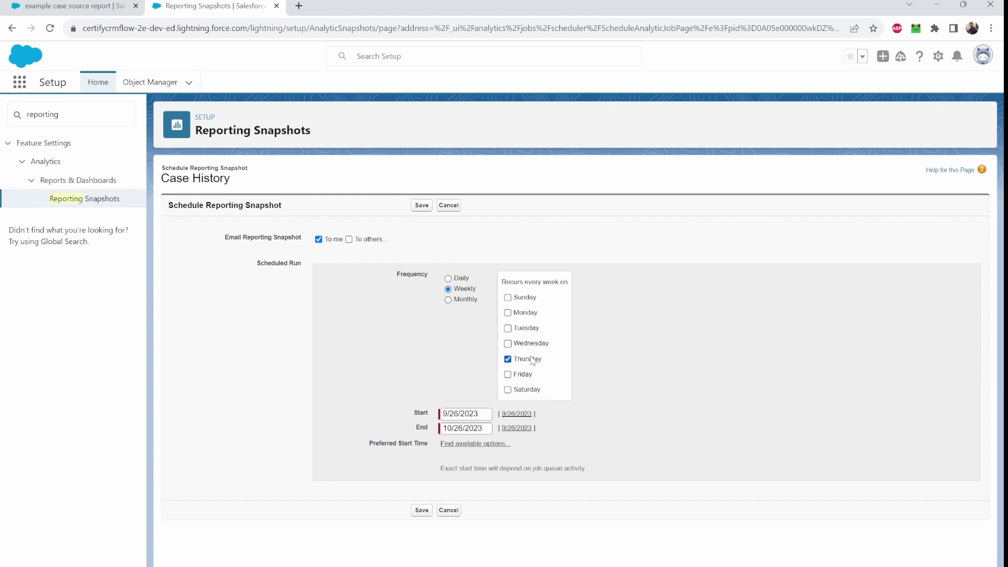
click(508, 313)
click(509, 360)
click(489, 414)
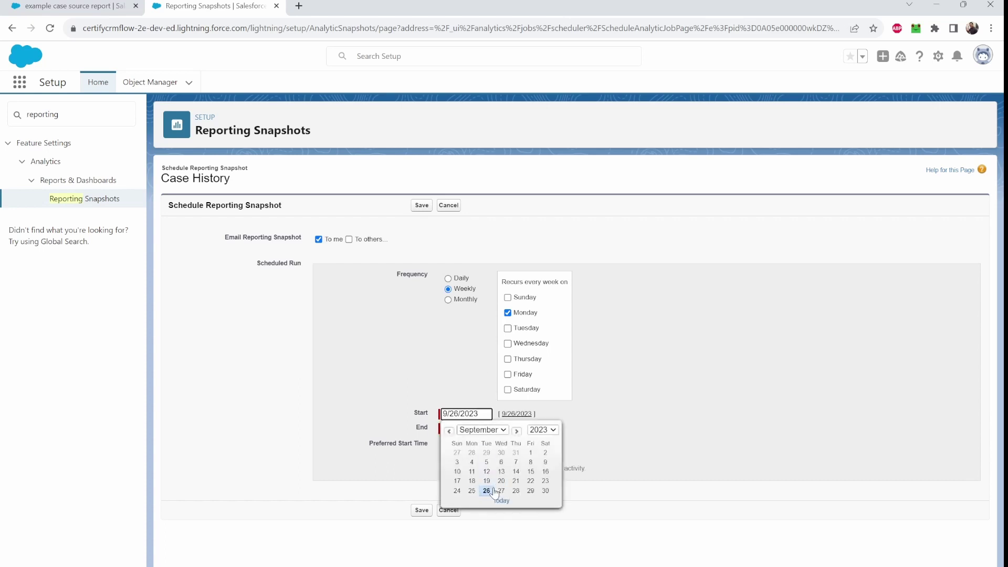
click(624, 380)
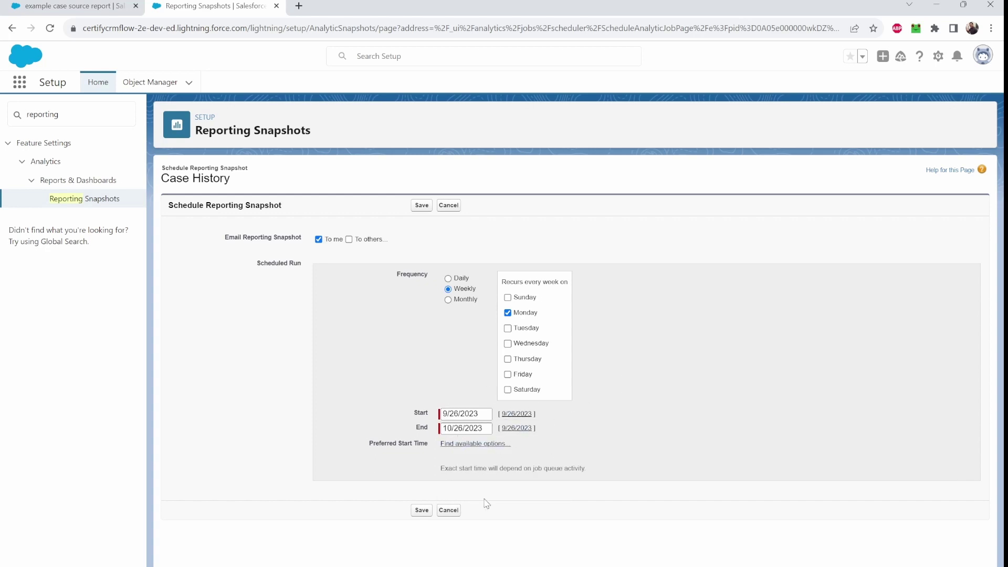
click(487, 444)
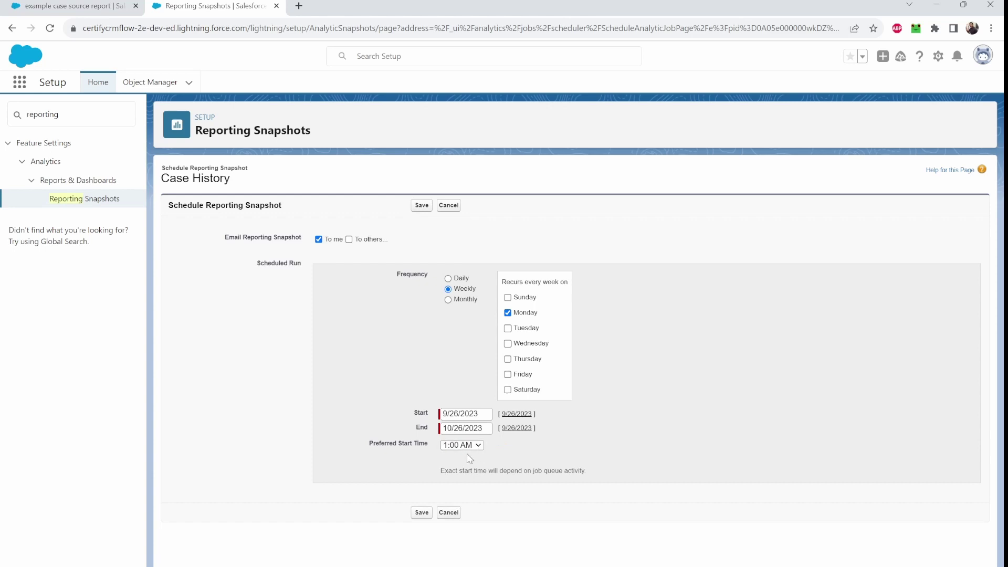
click(469, 460)
Step: Save the Case History snapshot schedule
click(422, 514)
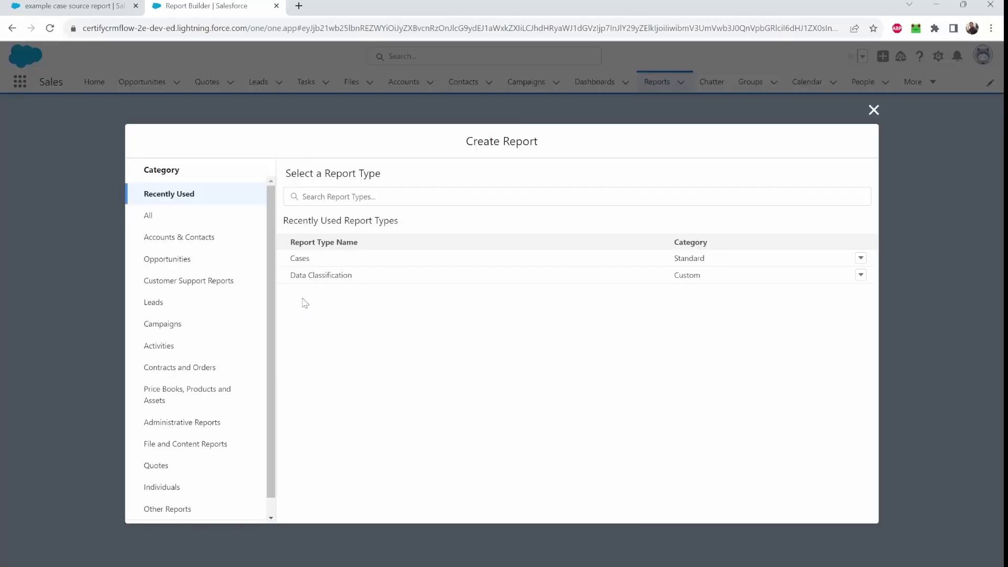
Step: Start a new report on the Reporting Snapshots type, found by searching all types for 'report'
click(196, 225)
click(342, 193)
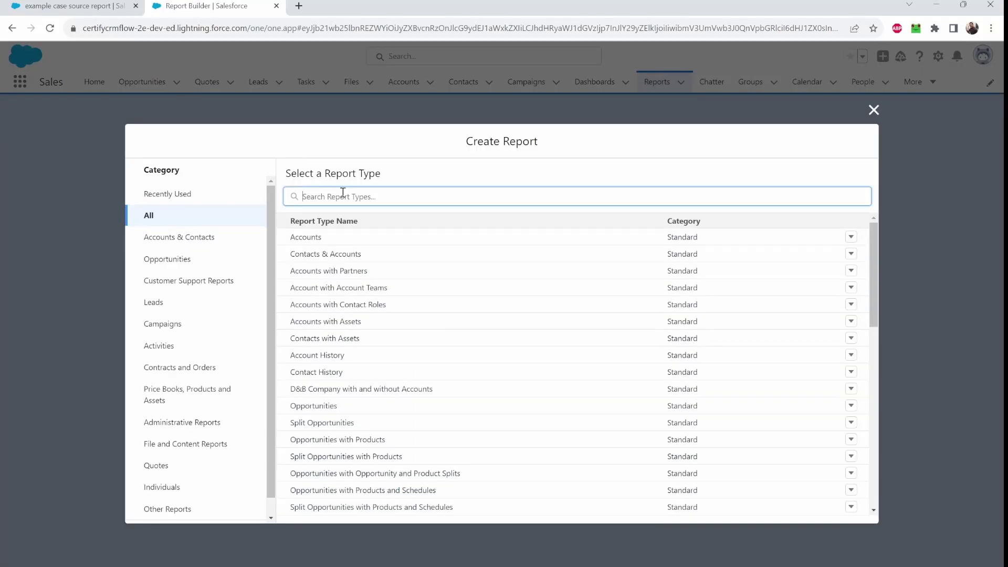
text(report)
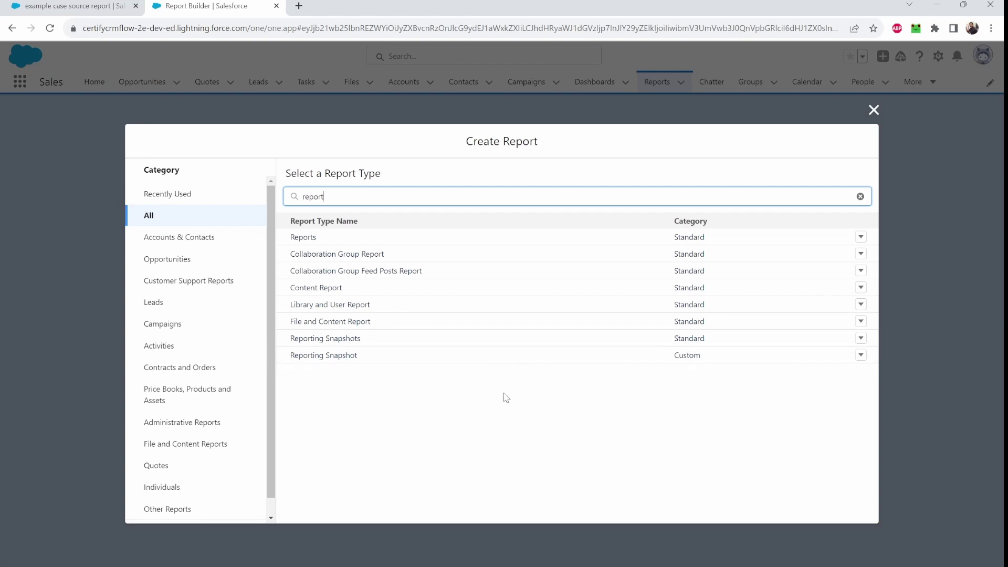
click(343, 340)
click(723, 237)
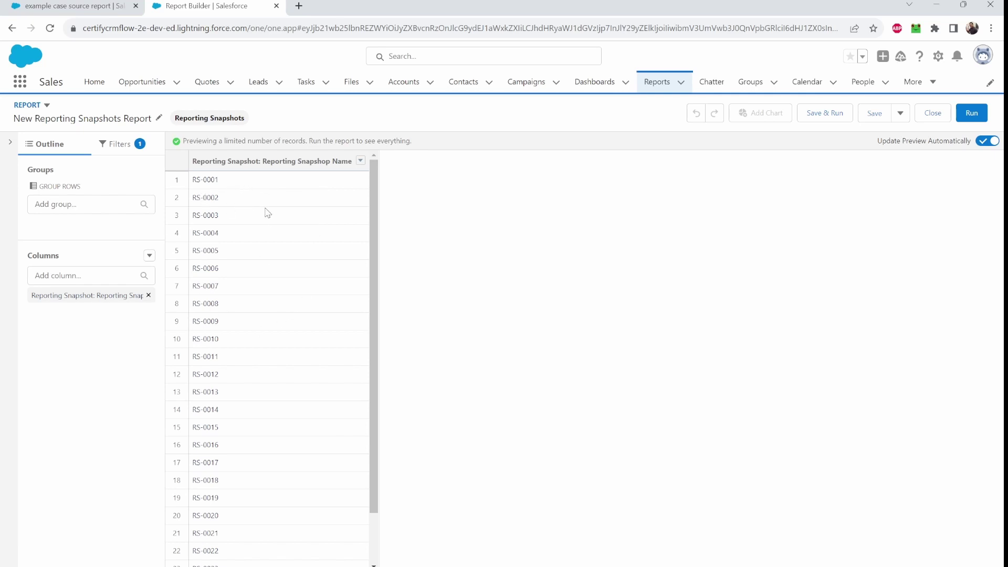
Step: Group the snapshot report's rows by Status and add a chart, comparing against the example case source report
click(8, 143)
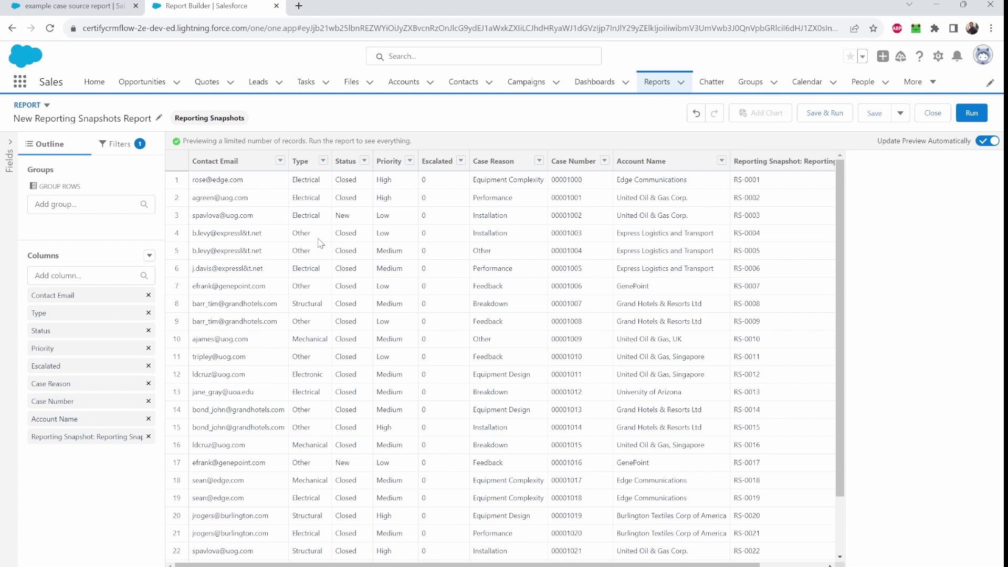
click(72, 5)
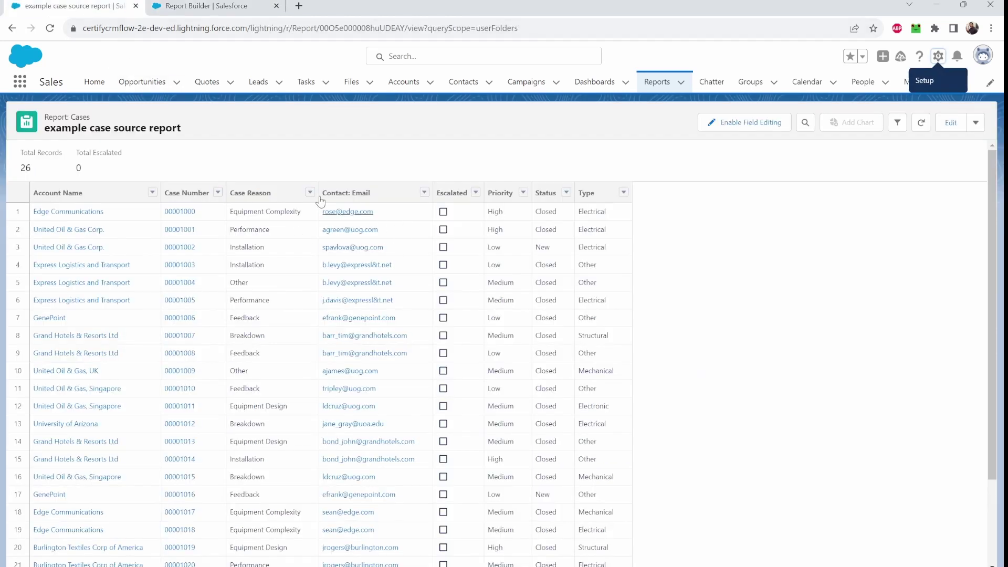
click(184, 7)
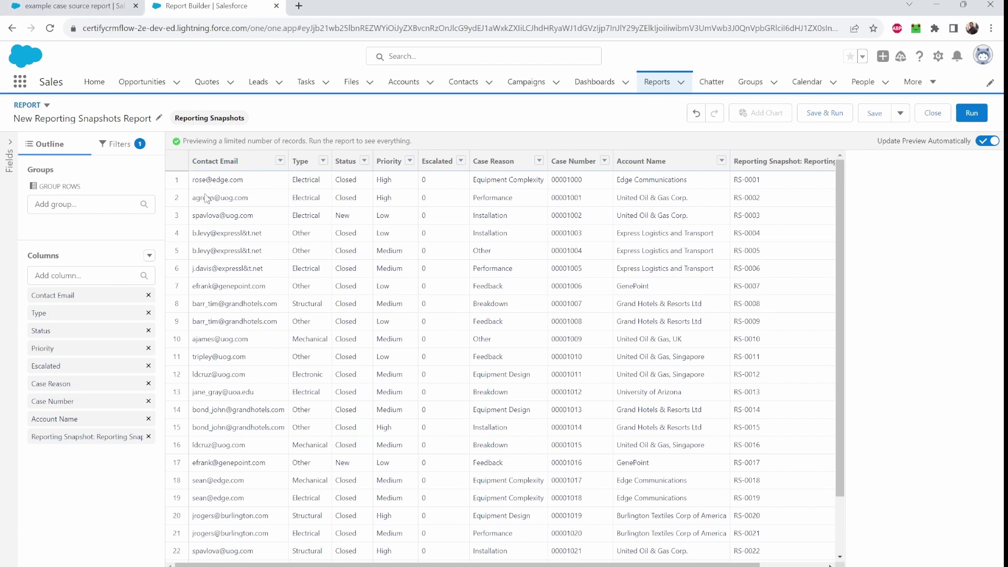
click(82, 5)
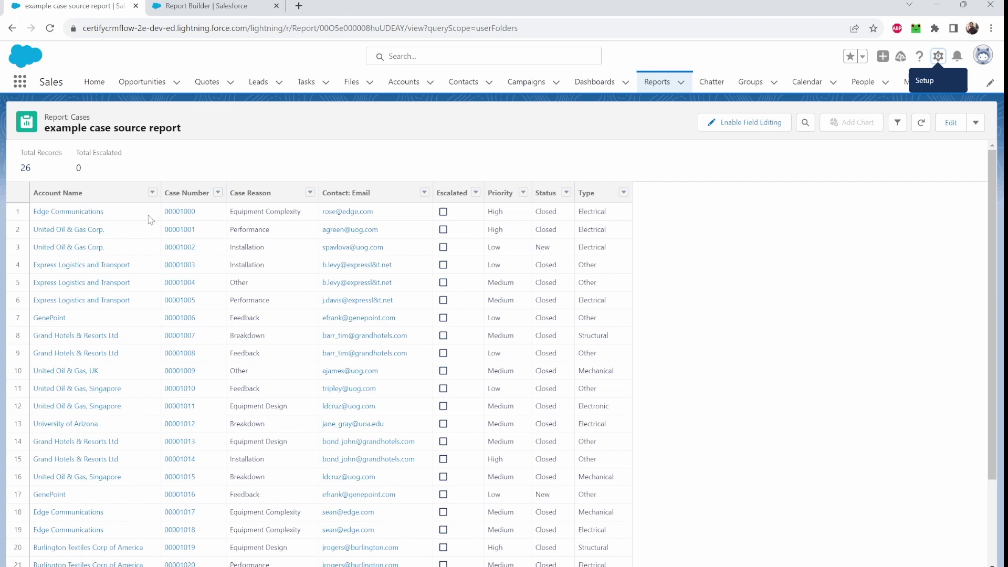
click(199, 5)
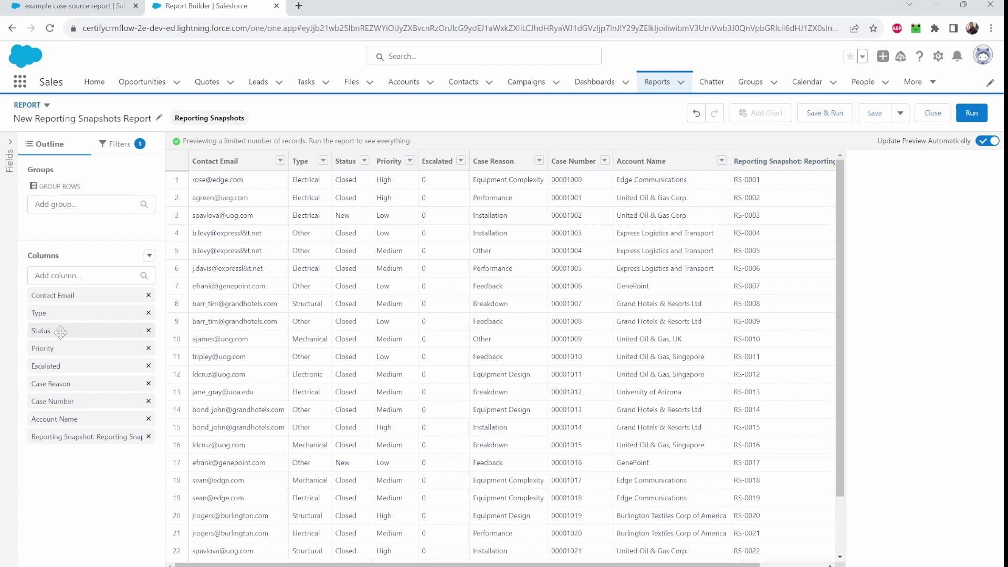
drag(60, 331, 84, 224)
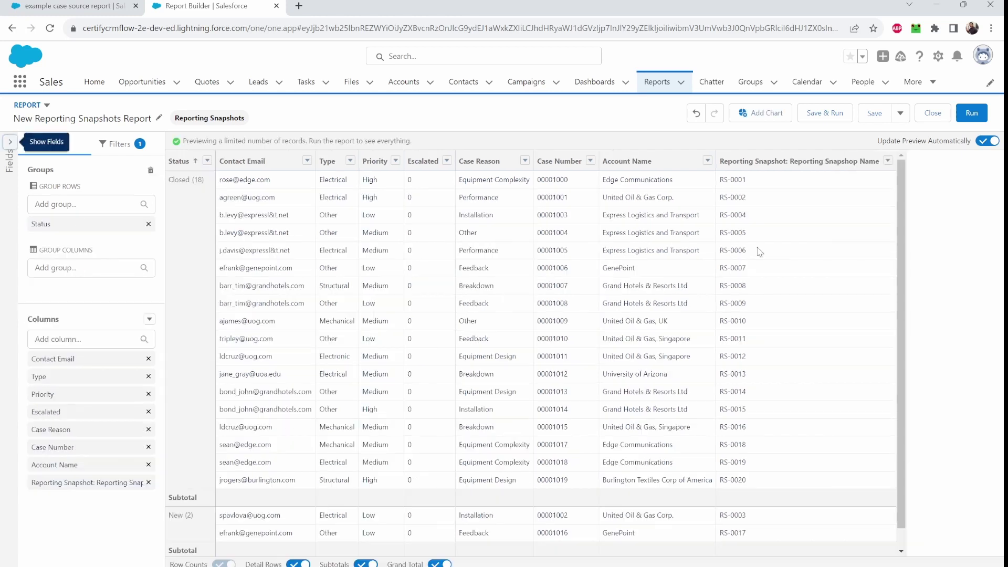
click(767, 116)
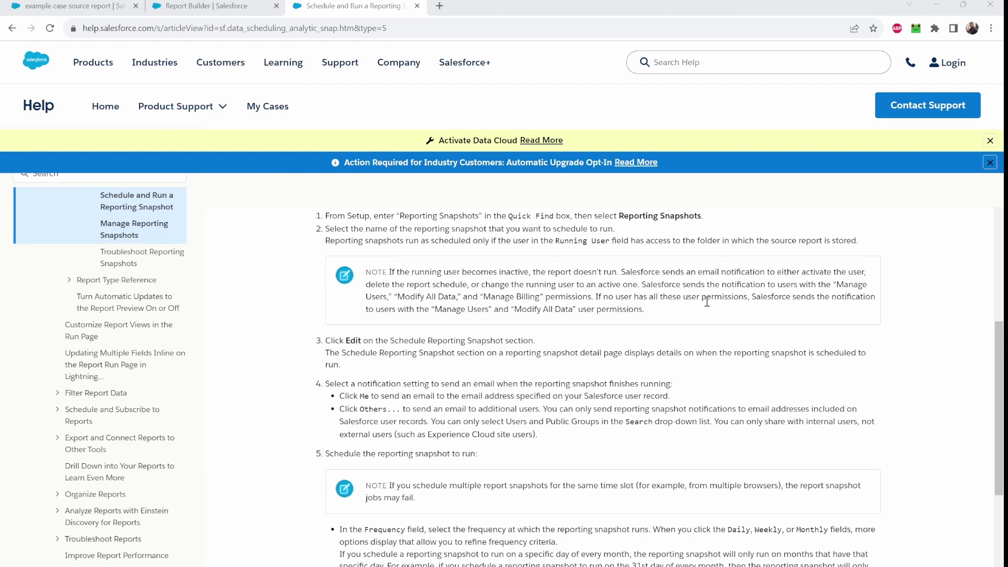
scroll(708, 303, down, 10)
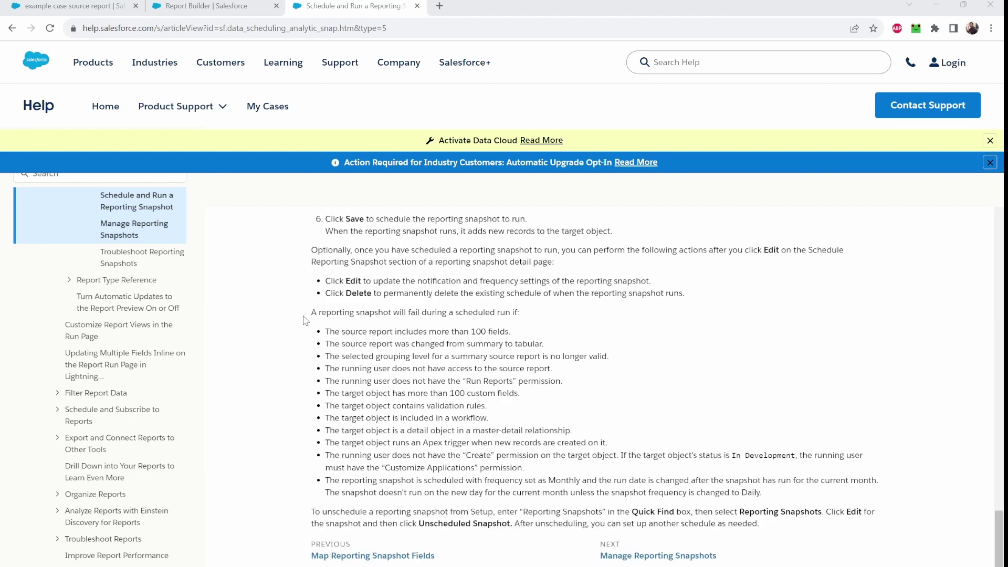
drag(312, 313, 517, 312)
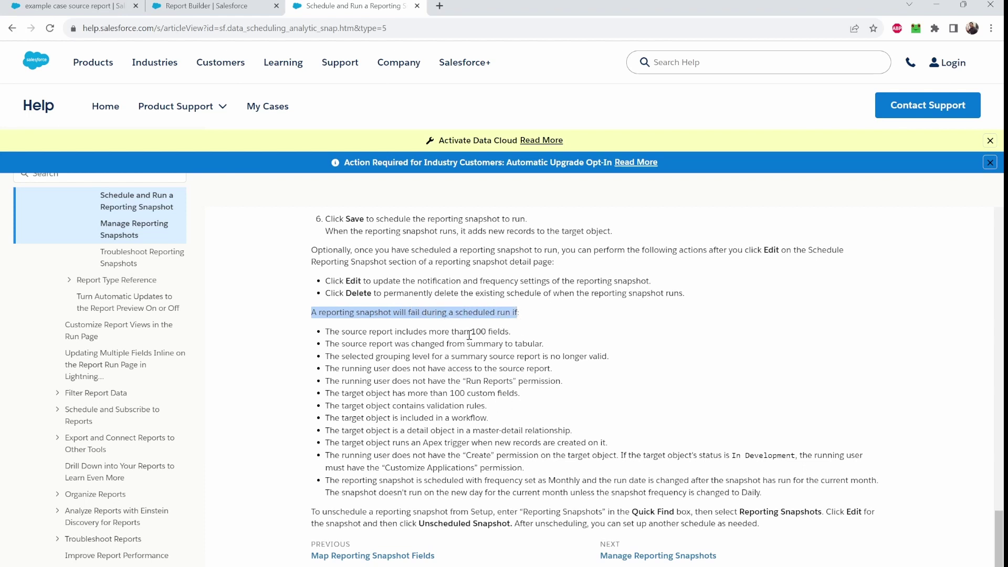
drag(374, 381, 566, 382)
click(496, 418)
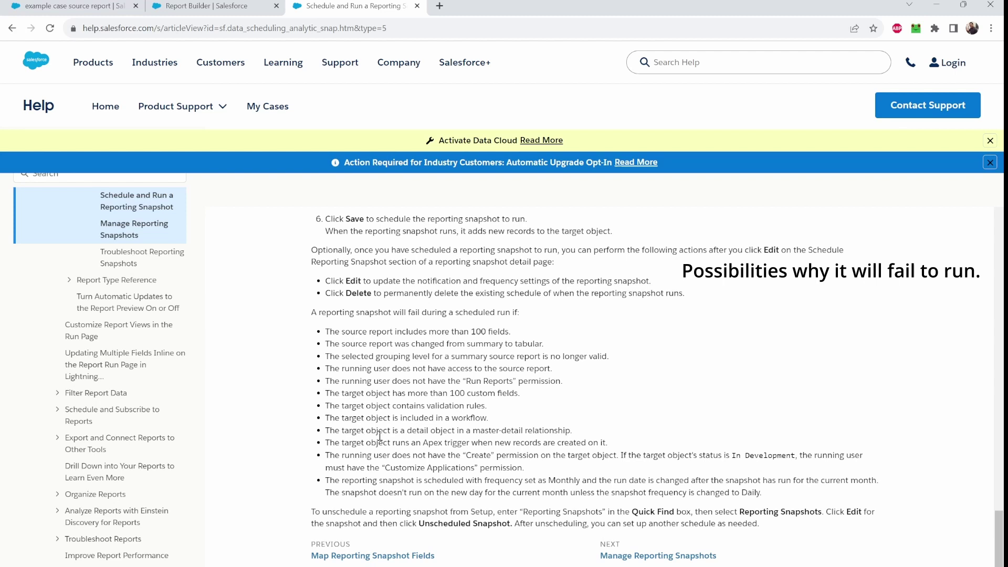
scroll(543, 454, up, 1)
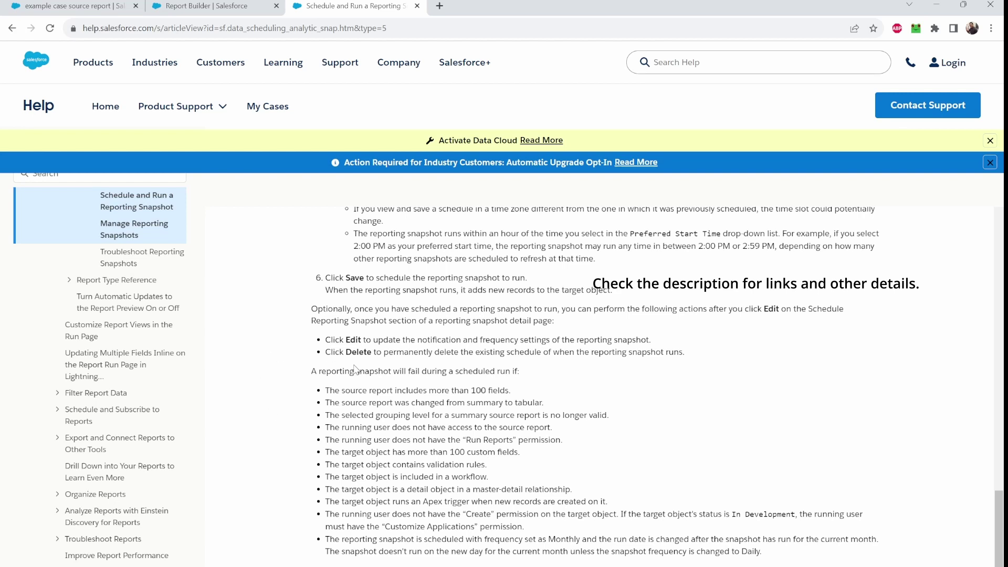
scroll(354, 369, up, 3)
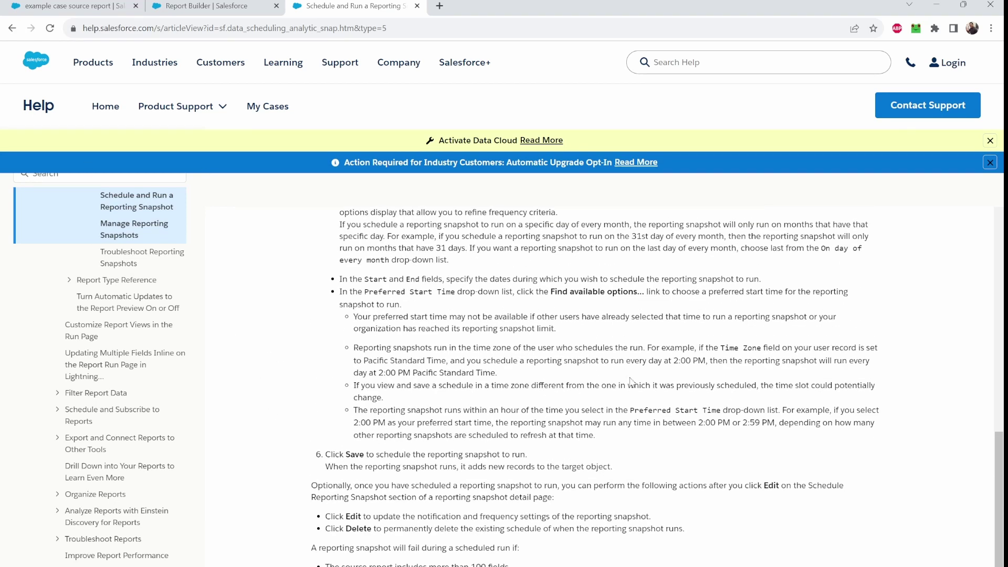